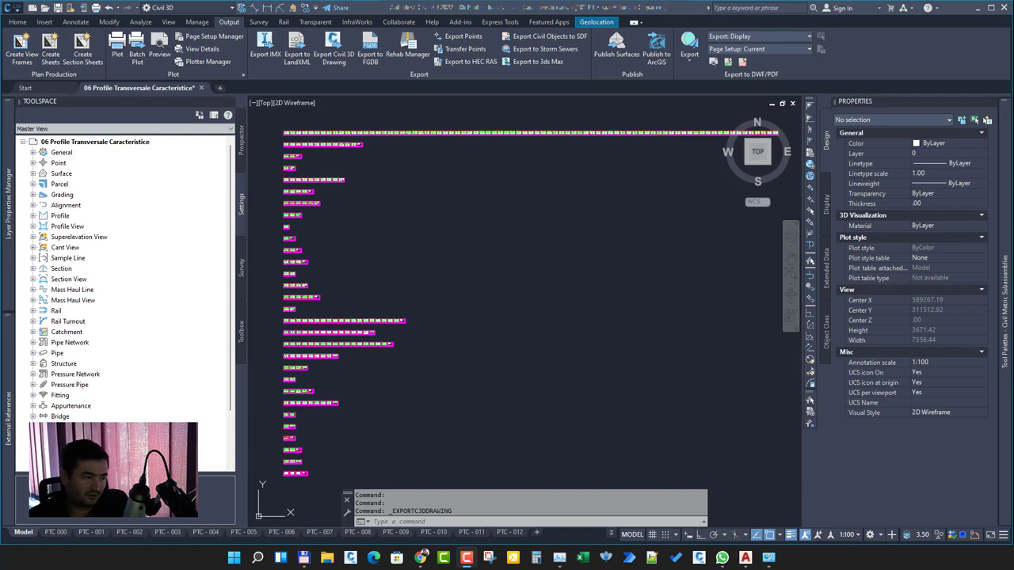
Step: Show the full list of layout sheets and zoom into the cross-section drawing
click(612, 534)
drag(681, 337, 682, 523)
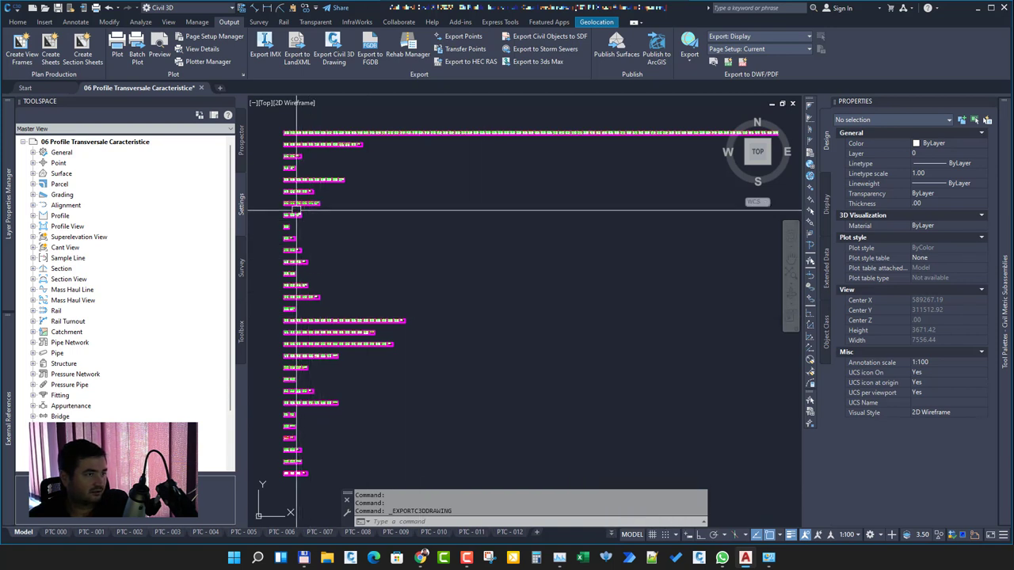
scroll(281, 202, up, 6)
scroll(316, 230, up, 4)
scroll(453, 245, up, 2)
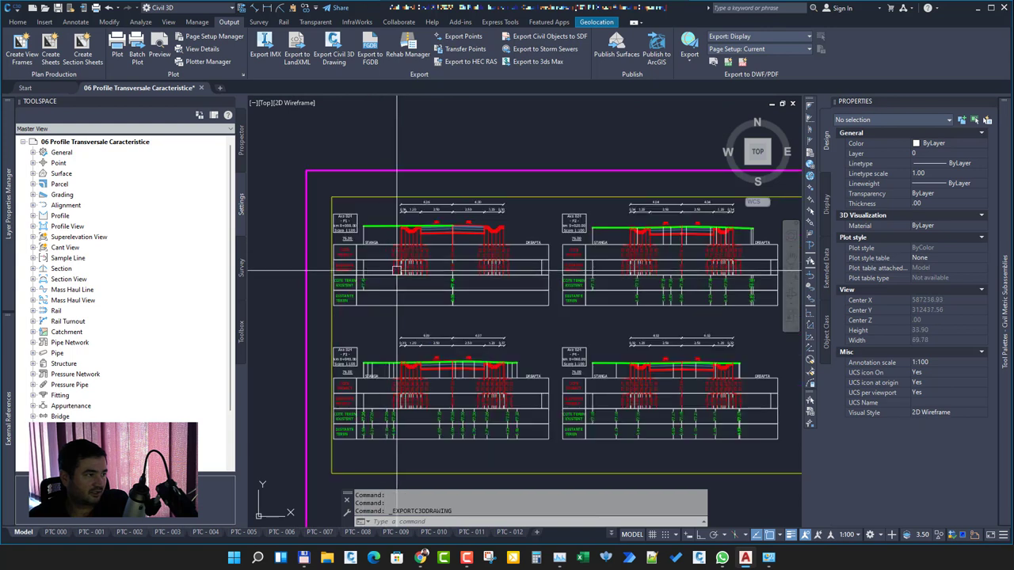
Step: Inspect the top-left section view and the corridor section, recentring the section strips
click(452, 245)
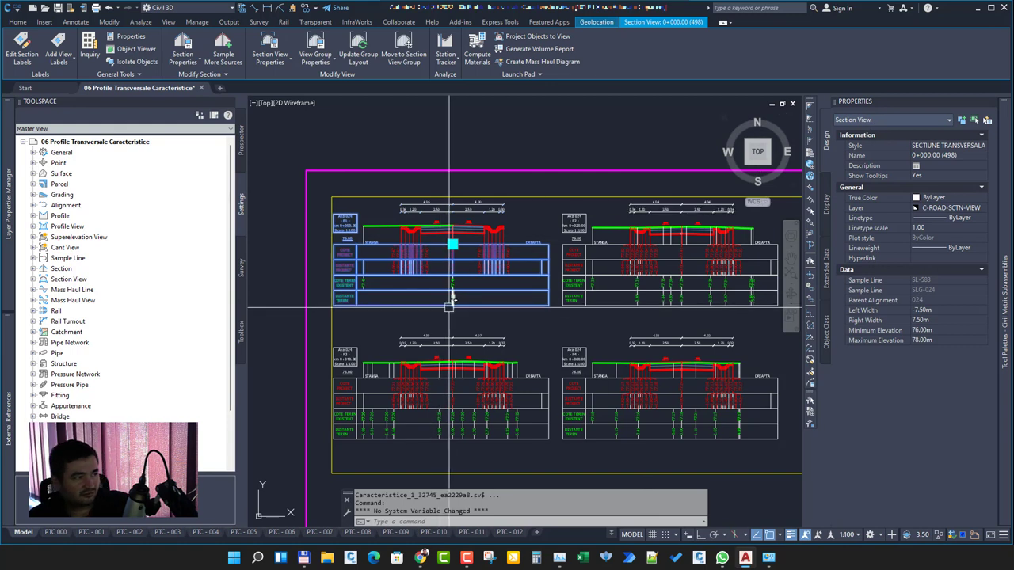
key(Escape)
scroll(437, 225, up, 5)
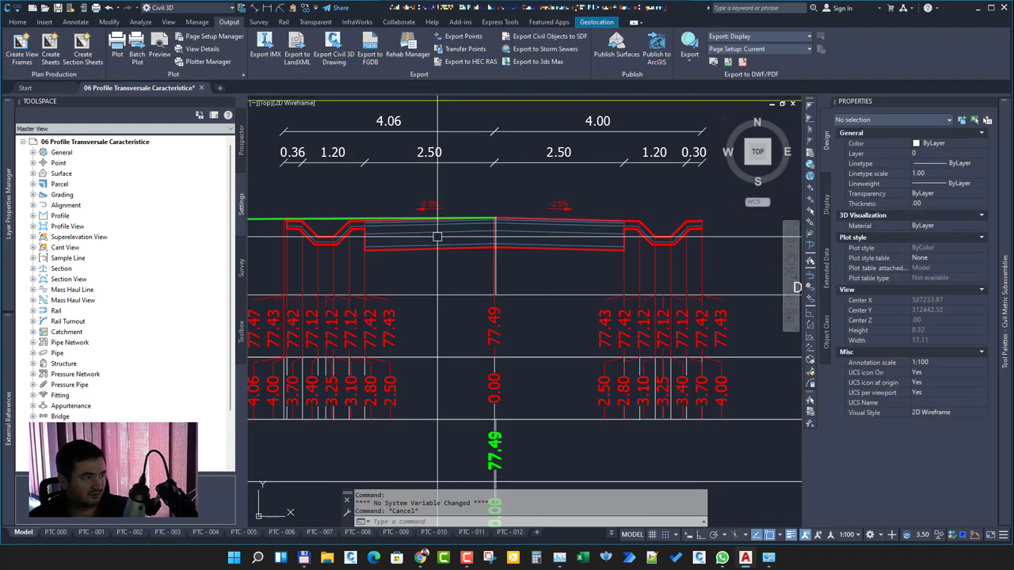
click(647, 243)
key(Escape)
scroll(370, 292, down, 3)
scroll(385, 288, down, 3)
scroll(396, 288, down, 2)
scroll(407, 286, down, 2)
scroll(420, 284, down, 2)
scroll(421, 283, down, 2)
middle_drag(539, 333, 453, 261)
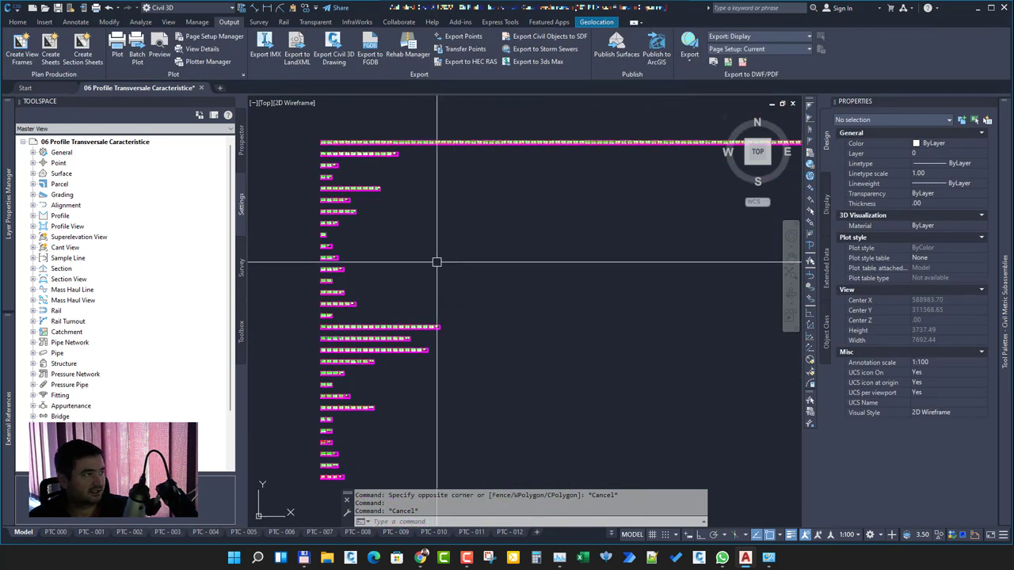
Step: Review the Civil 3D drawing export settings and the Object Enabler download page without exporting
click(333, 51)
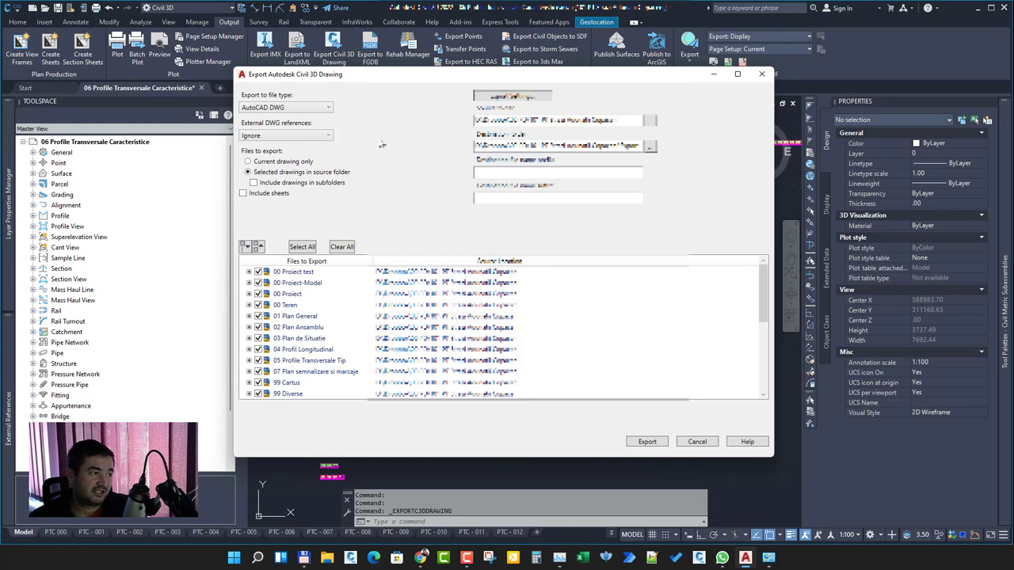
click(763, 74)
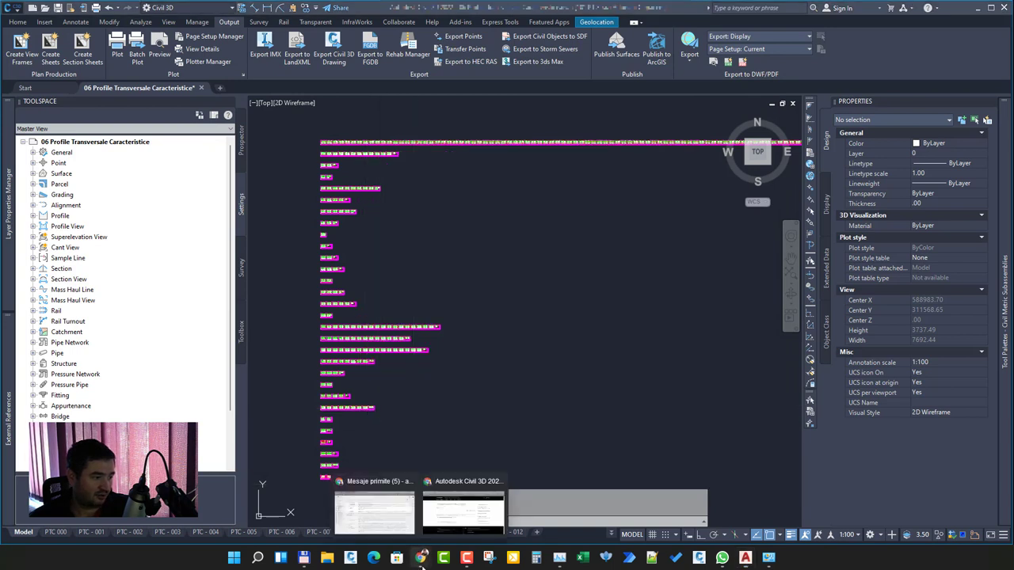
mouse_move(420, 558)
click(463, 513)
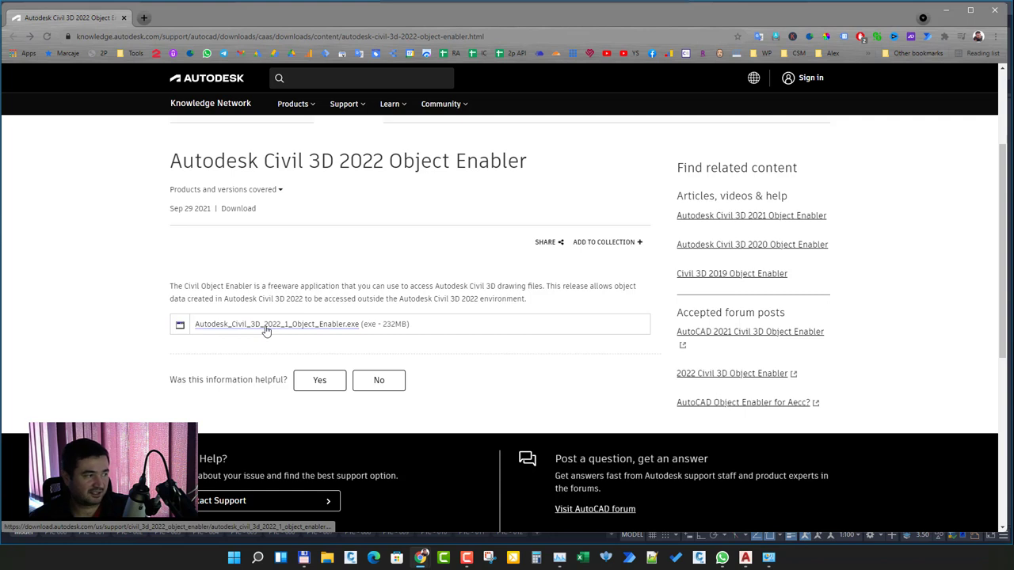
click(947, 11)
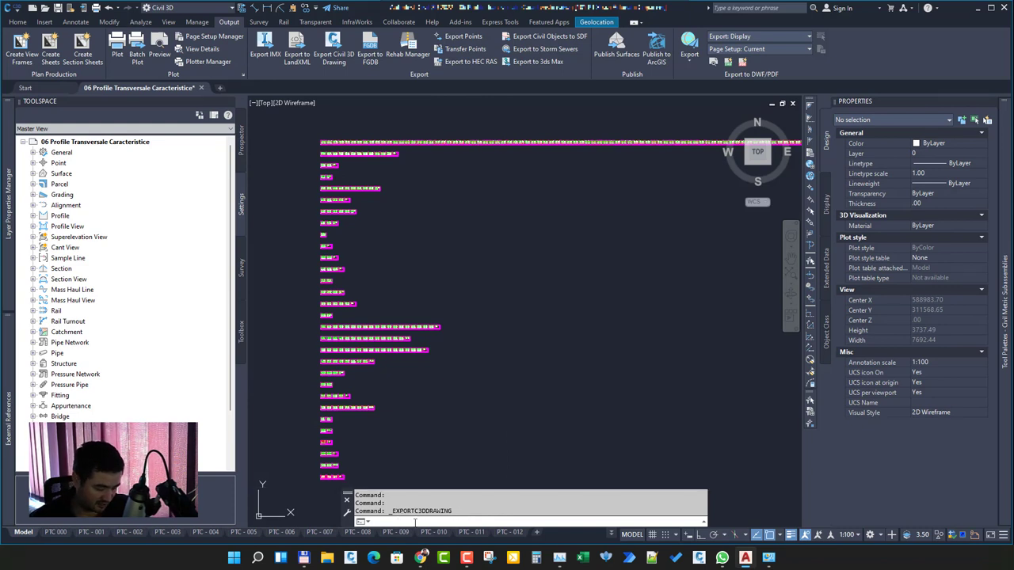
Step: Launch EXPORTTOAUTOCAD for a plain AutoCAD copy and handle its export file dialog
text(e)
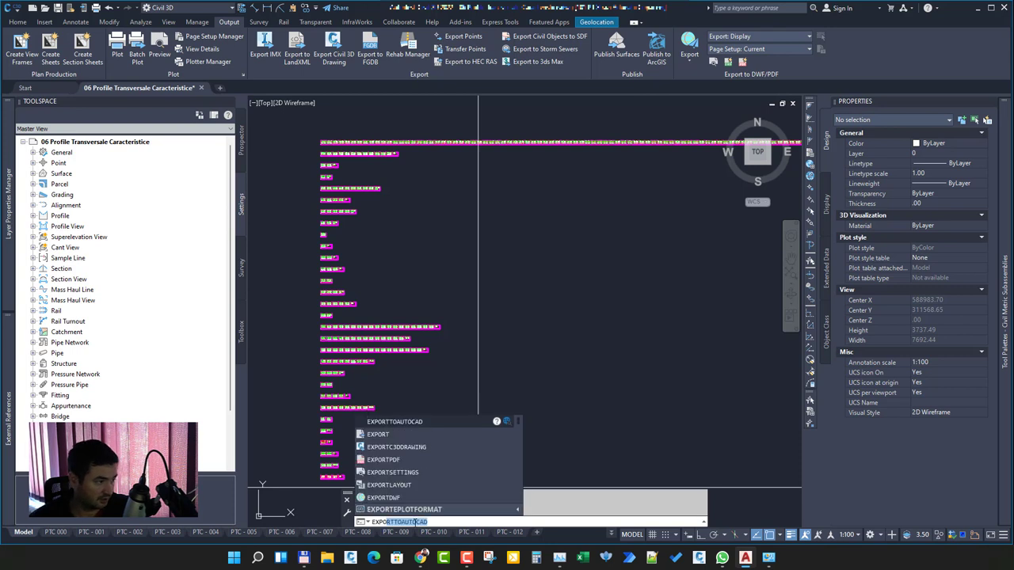
click(427, 422)
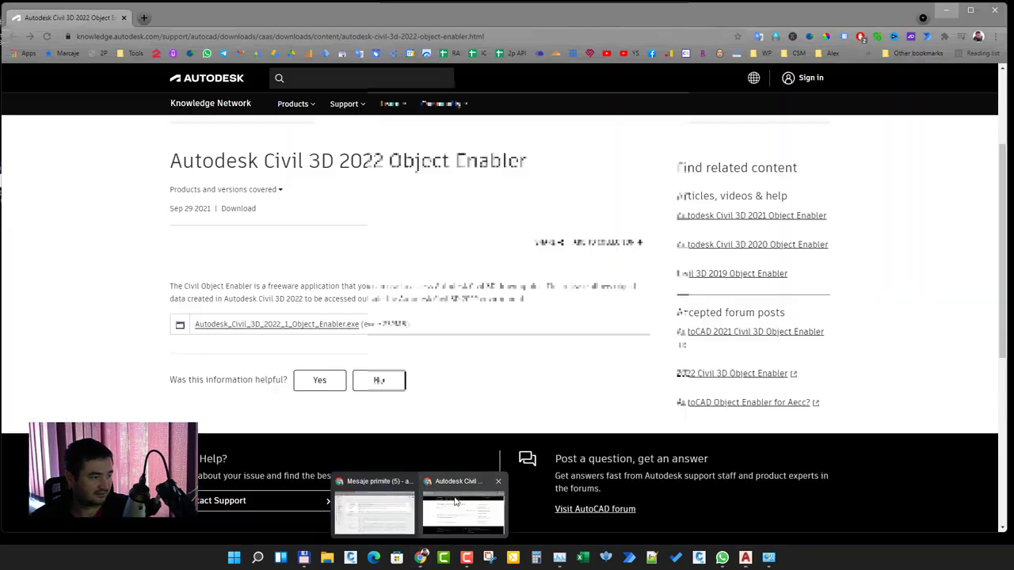
click(456, 500)
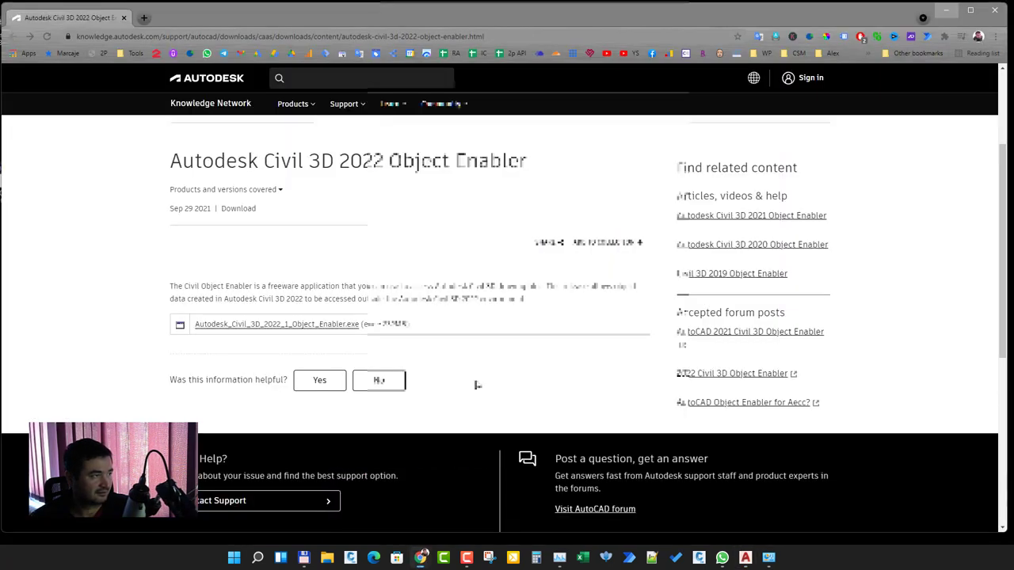
click(949, 14)
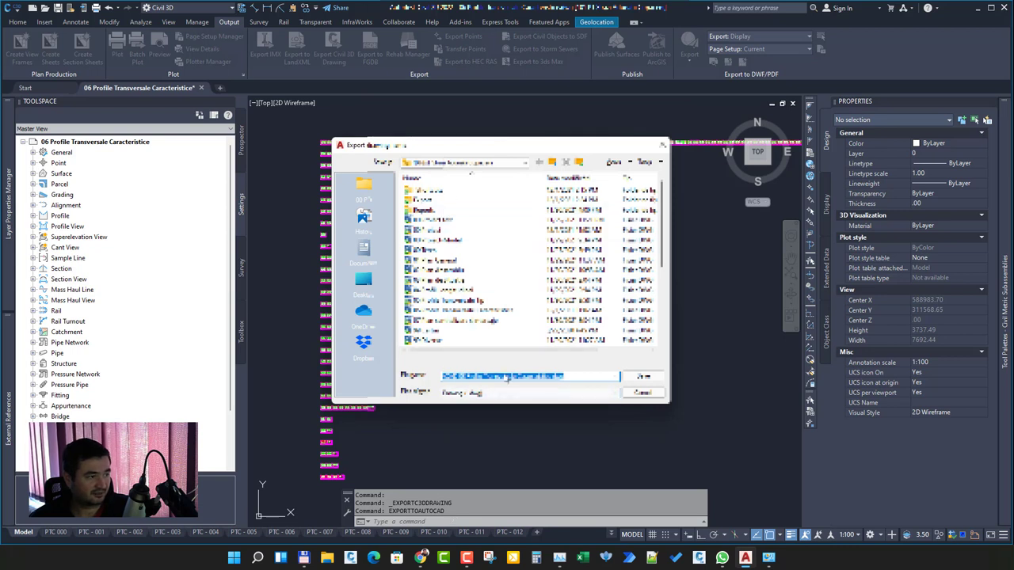
click(654, 396)
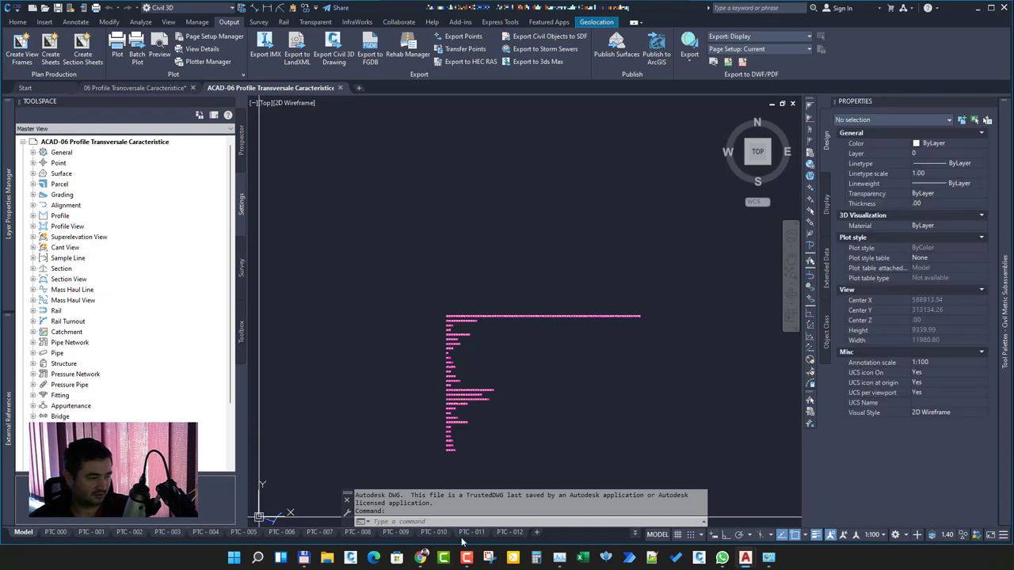
Step: Zoom in, pick and cancel several cross-section lines, then switch to the PTC - 001 layout
scroll(400, 134, up, 3)
scroll(400, 134, up, 5)
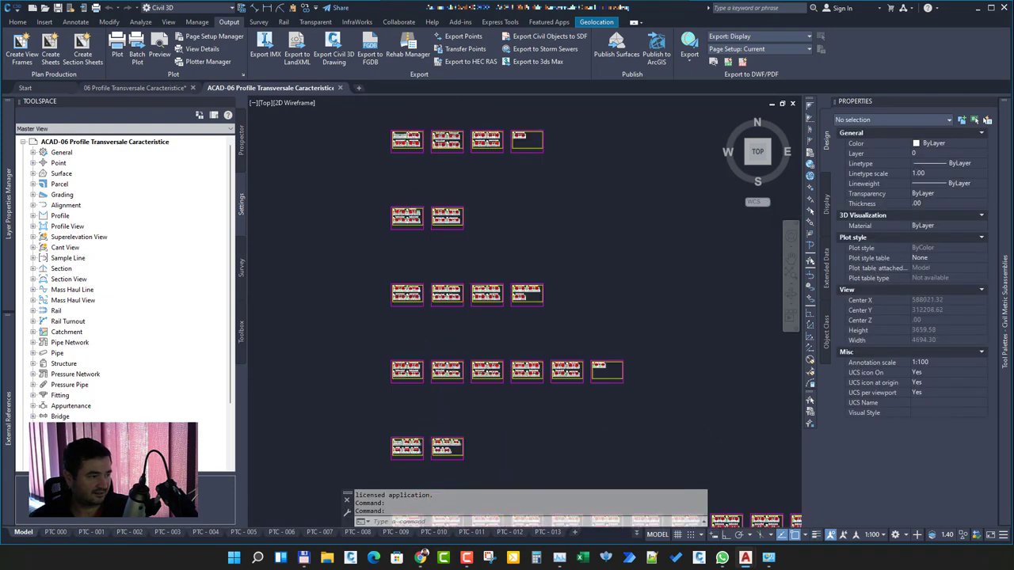
scroll(396, 131, up, 4)
scroll(452, 342, up, 2)
scroll(453, 343, up, 9)
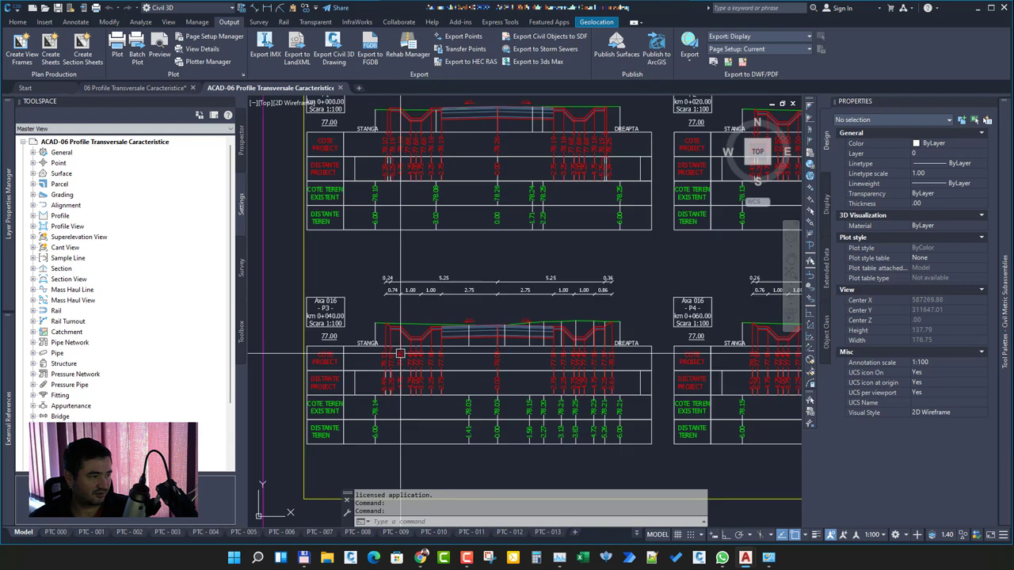
scroll(452, 342, up, 3)
click(452, 326)
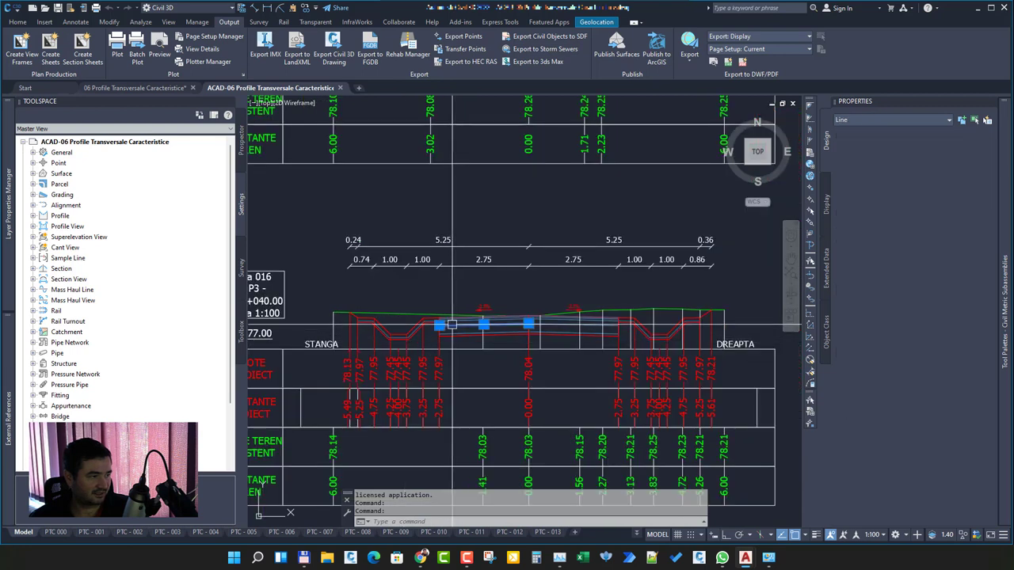
click(500, 369)
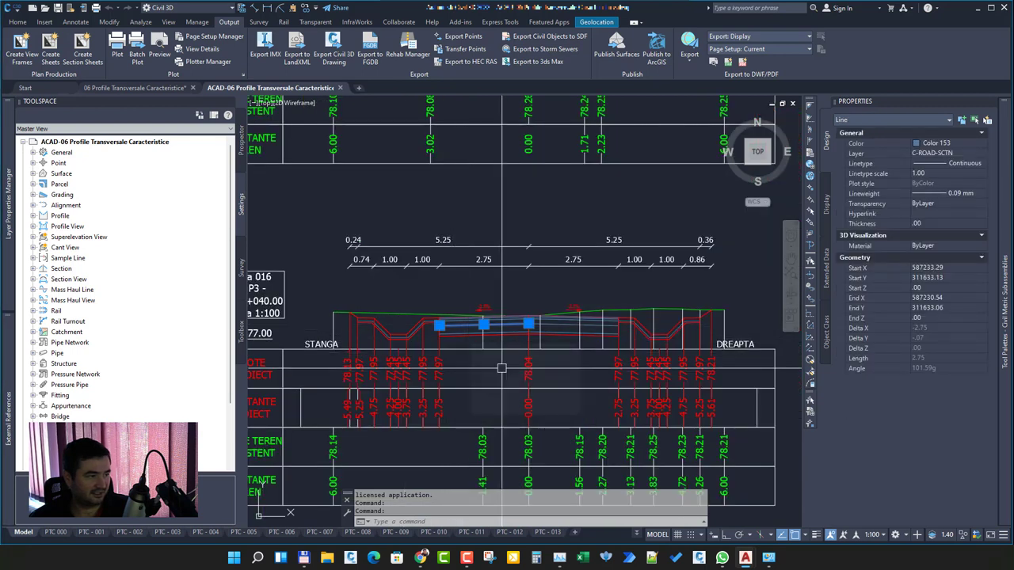
key(Escape)
click(441, 372)
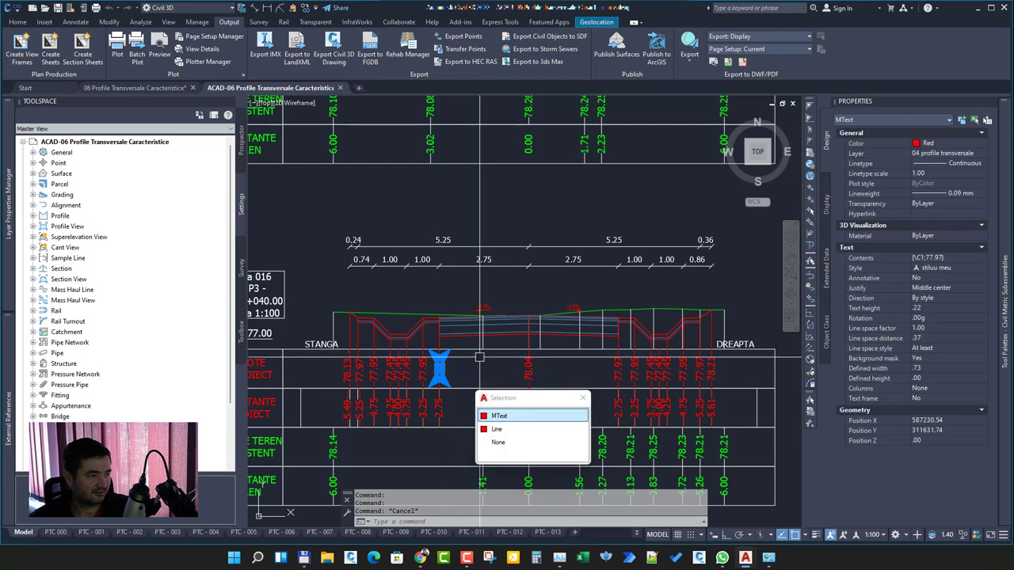
click(507, 415)
key(Escape)
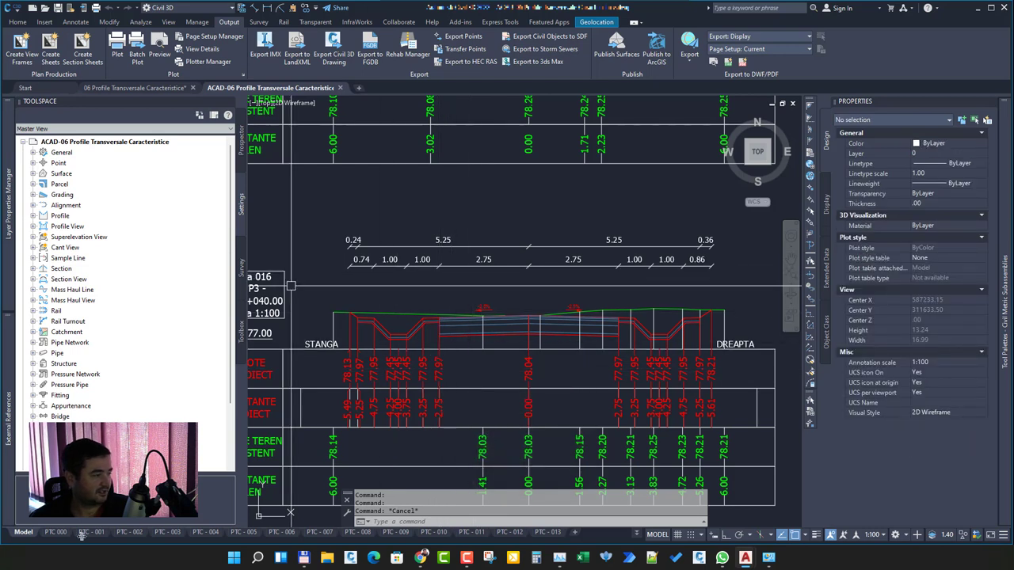
click(94, 533)
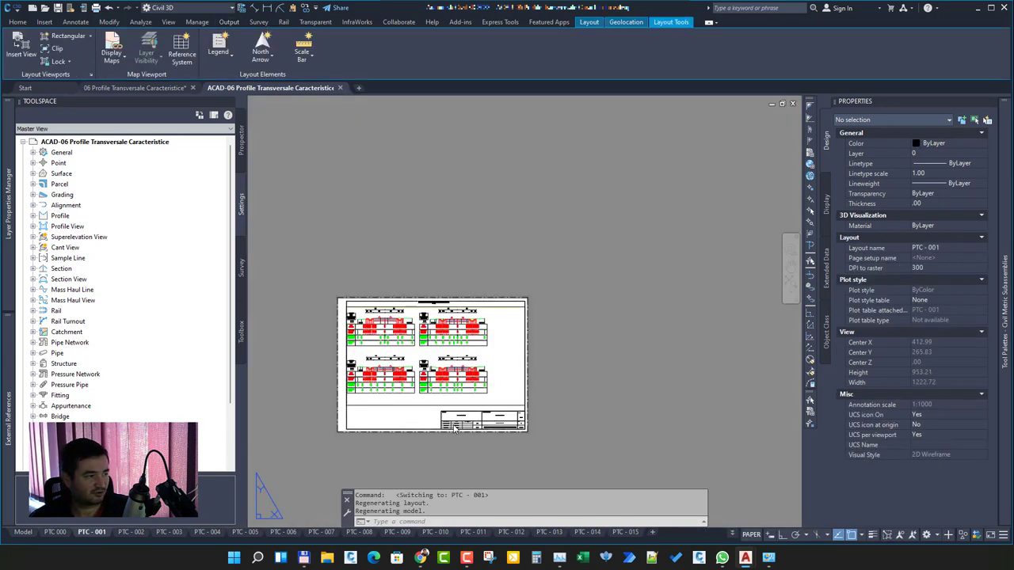
Step: Check the title-block frame's block name (Cartus), then enter XREF to list matching commands
click(471, 302)
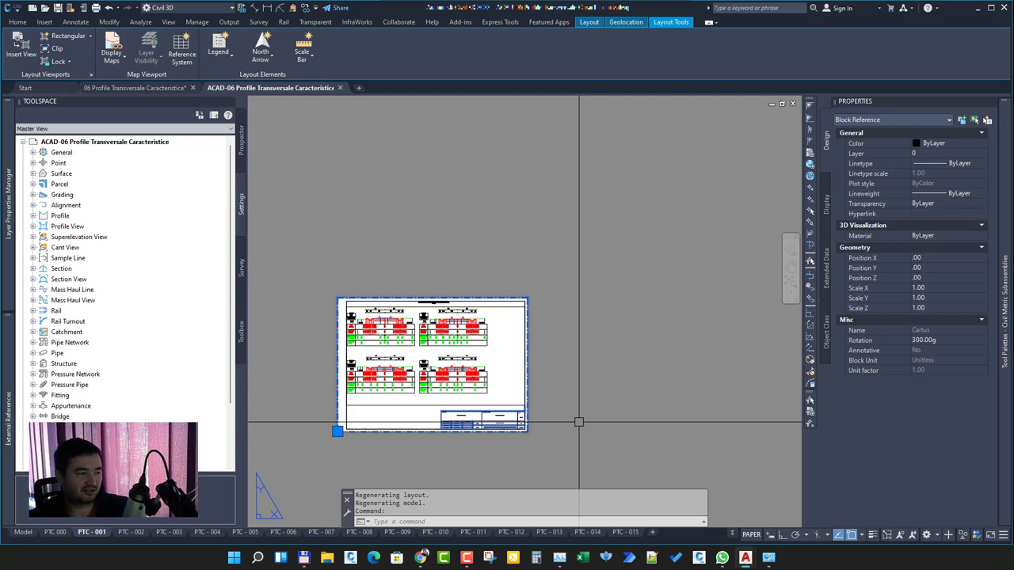
key(Escape)
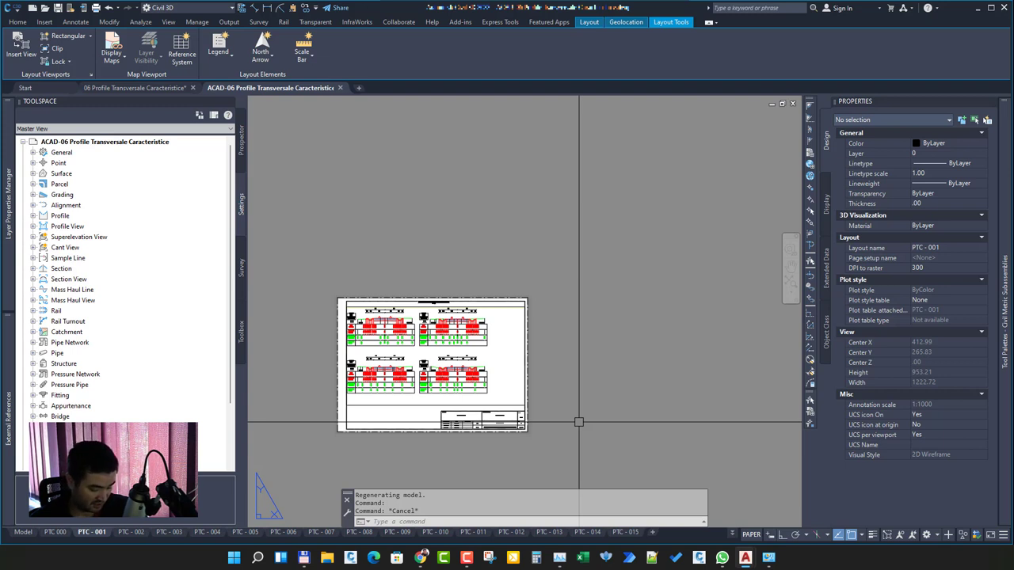
text(BLOCKTOXREF)
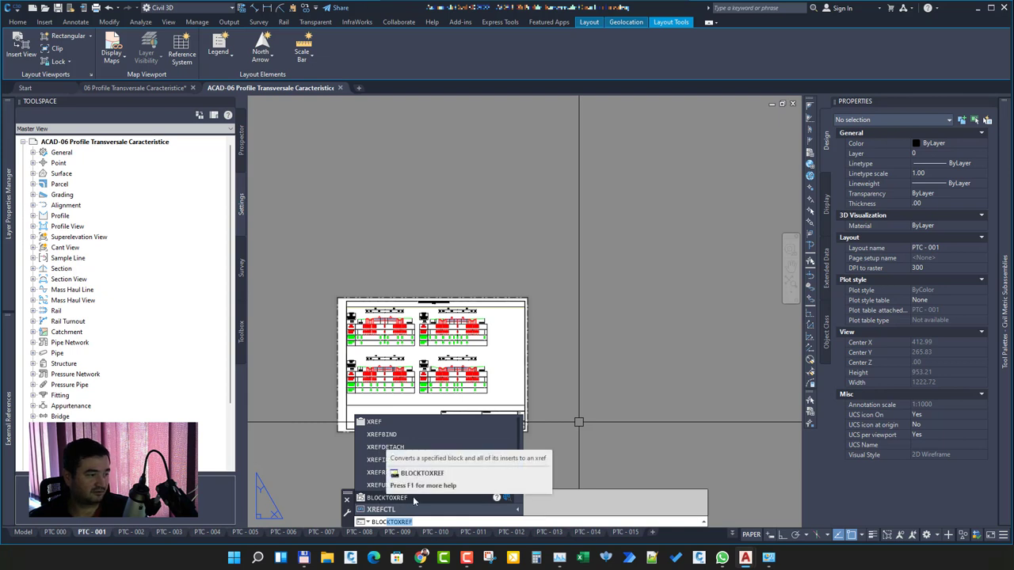
Step: Convert the Cartus block into an xref of 99 Cartus.dwg with purge, and verify the title block
click(414, 499)
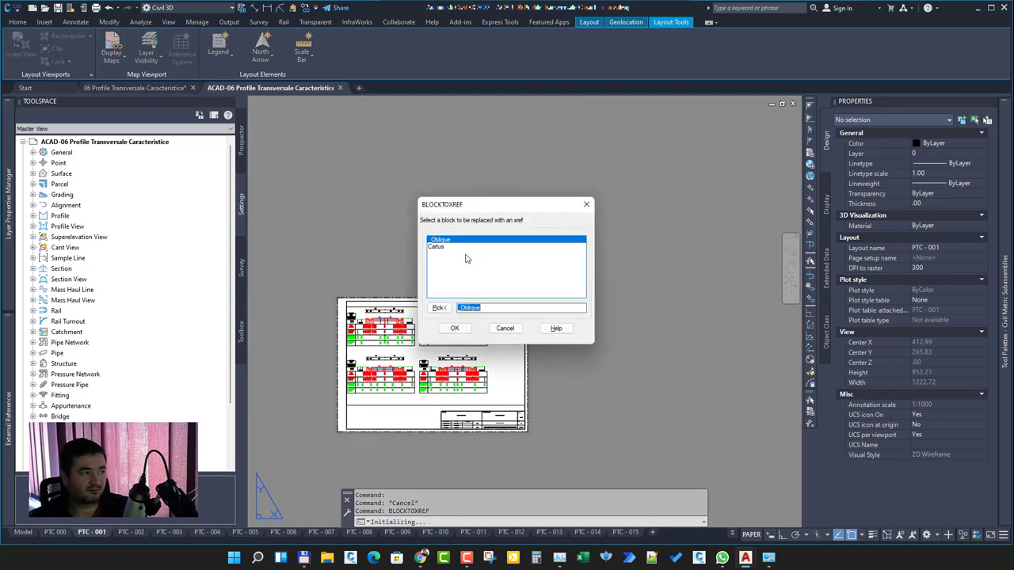
click(442, 249)
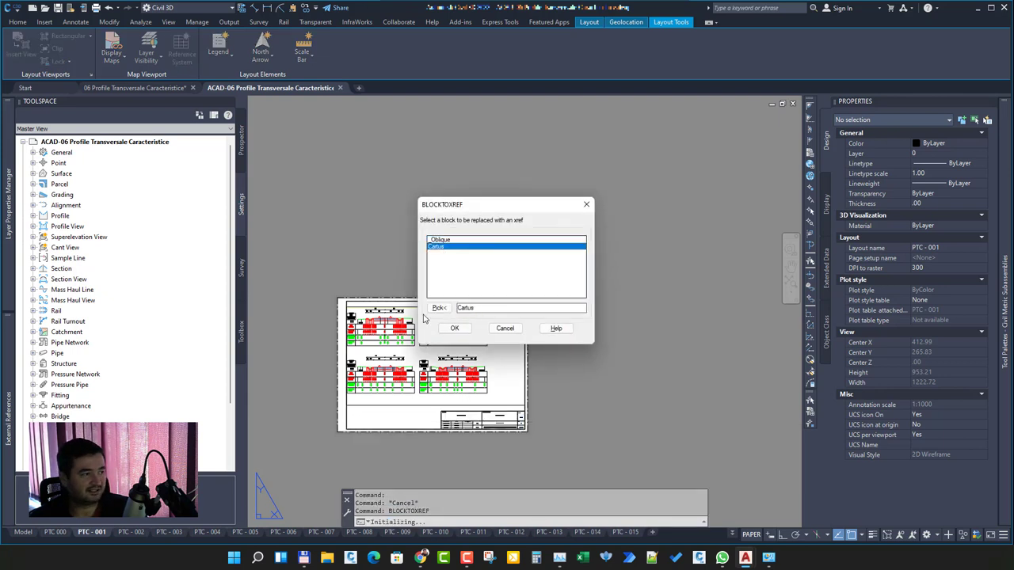
click(455, 333)
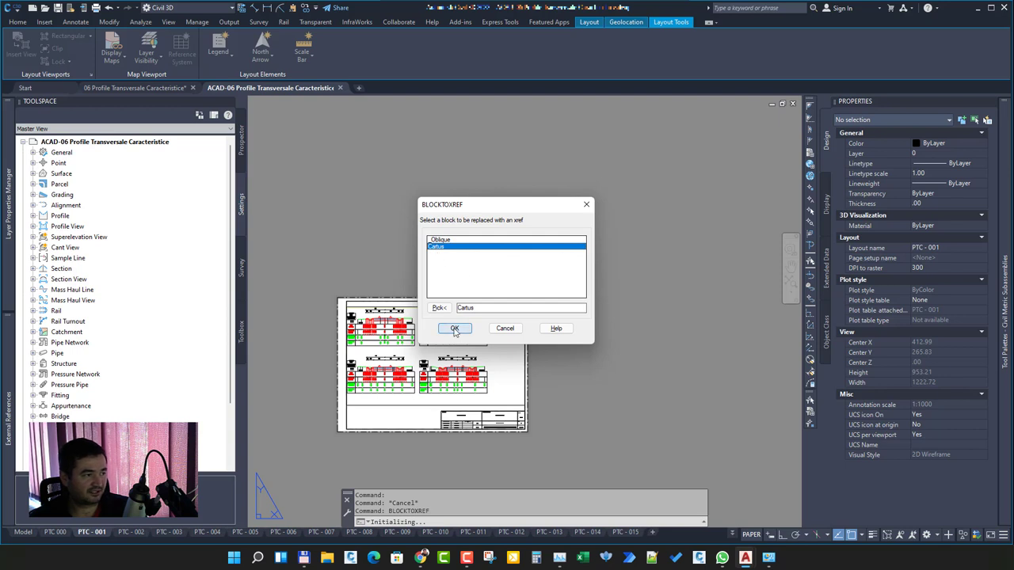
double_click(463, 332)
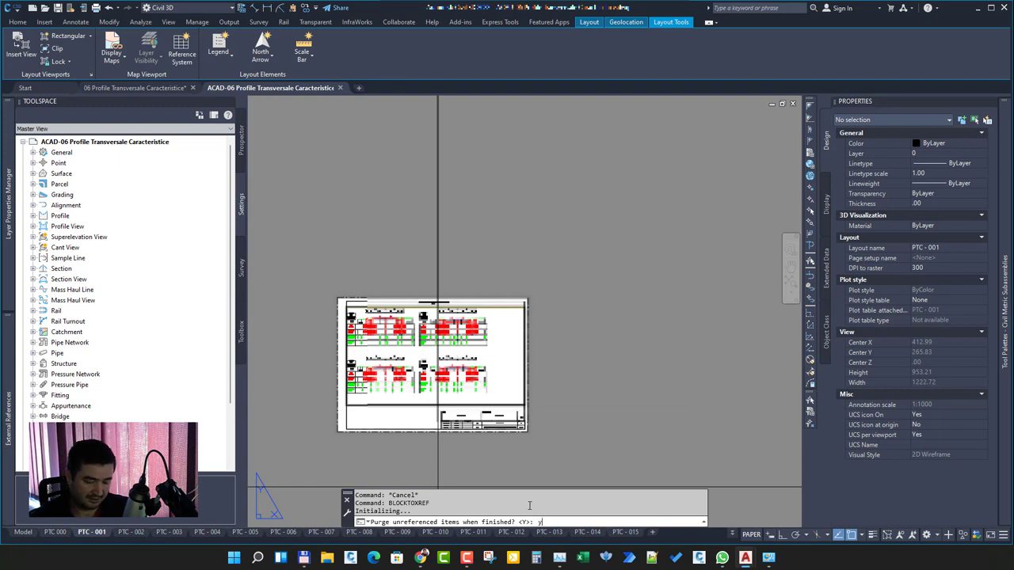
key(Return)
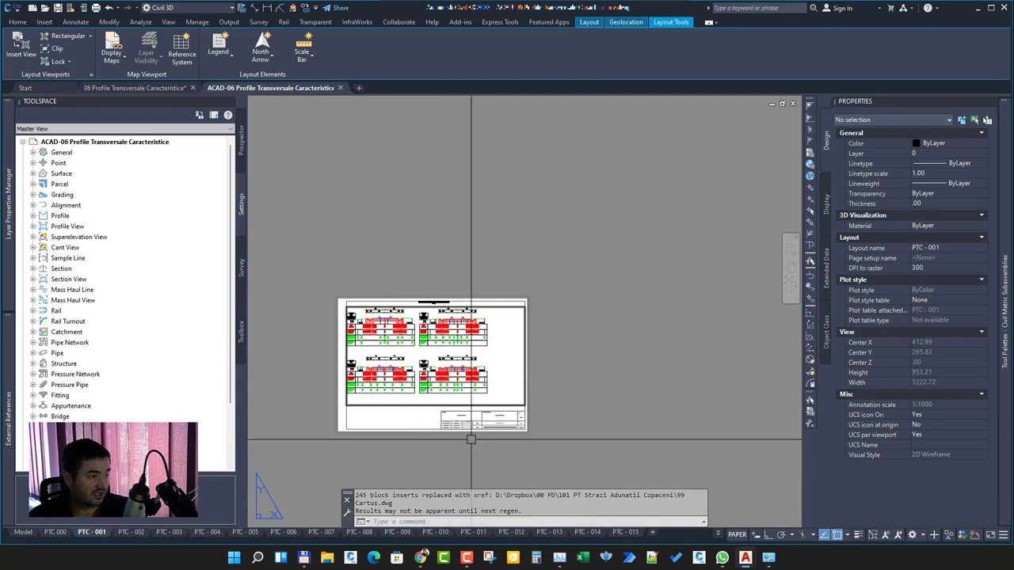
key(Escape)
scroll(490, 437, up, 6)
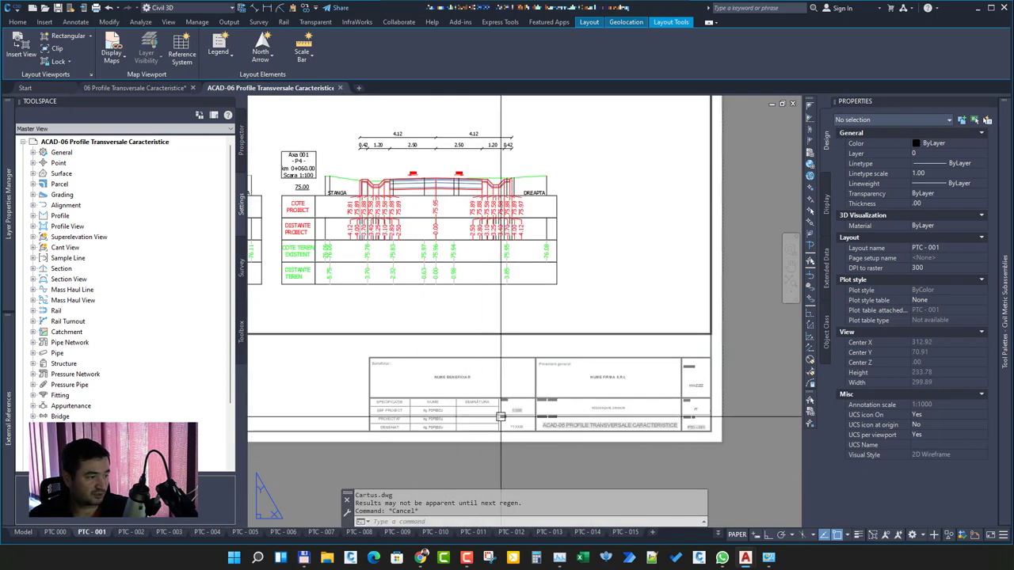
click(497, 409)
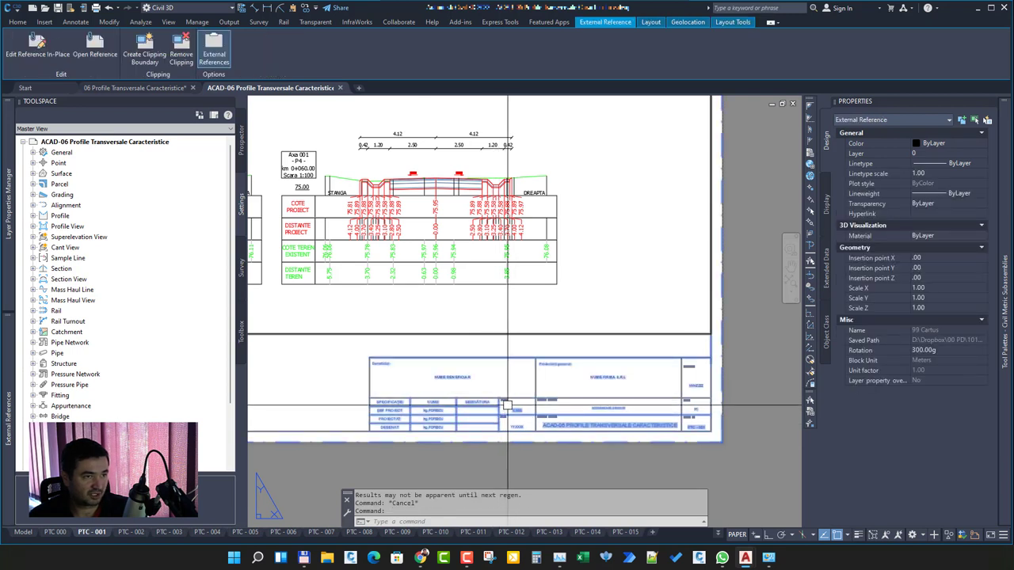
Step: Check 99 Cartus shows as Loaded in External References, zoom out, and go back to Model
click(214, 50)
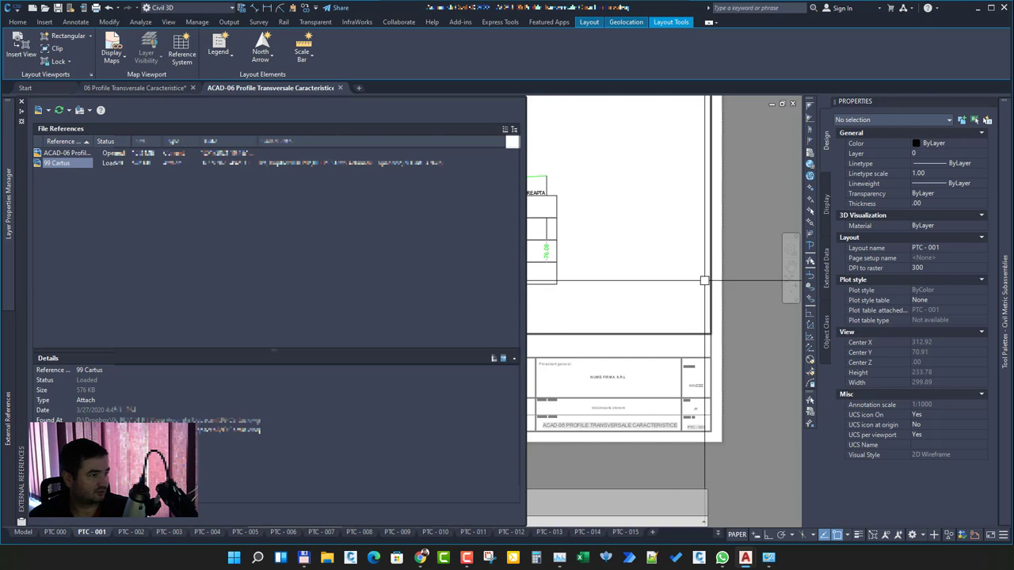
scroll(614, 368, down, 1)
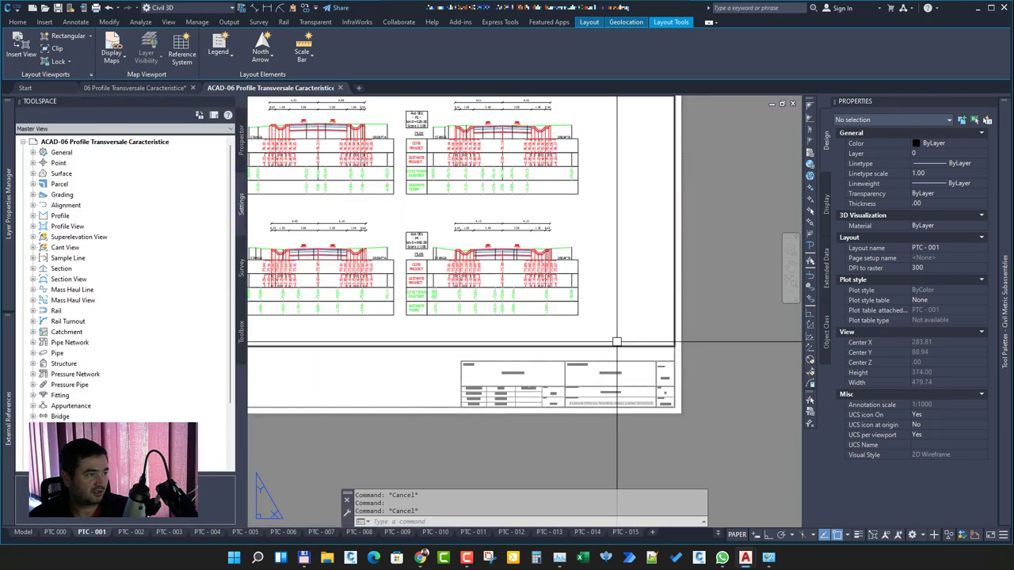
scroll(615, 365, down, 4)
click(23, 531)
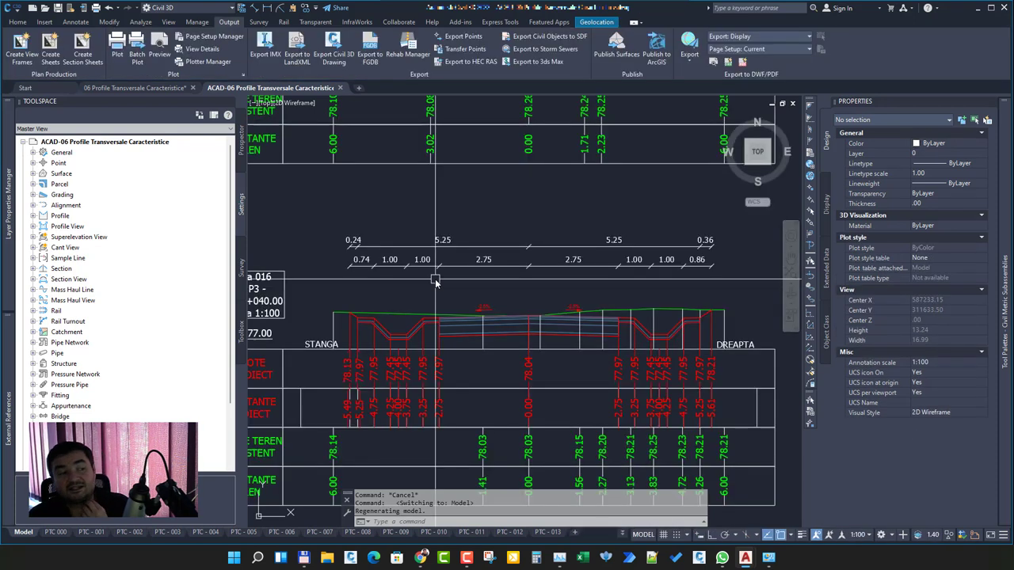
click(334, 45)
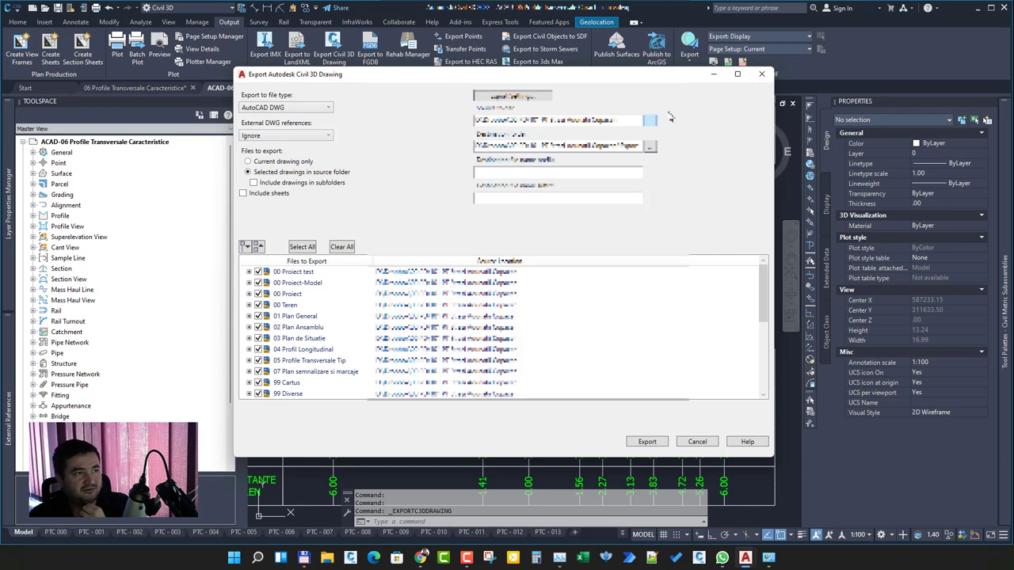
click(762, 74)
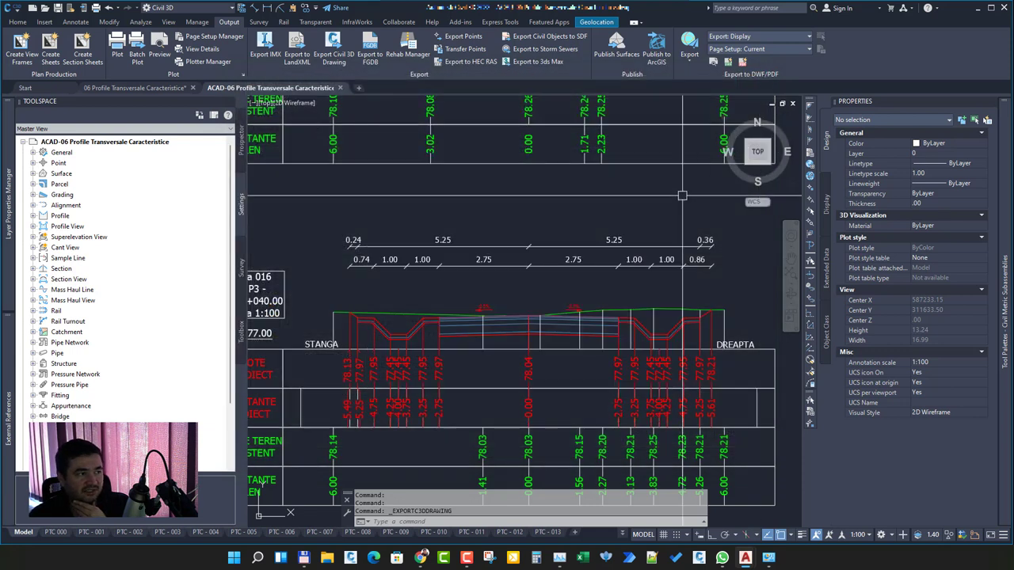